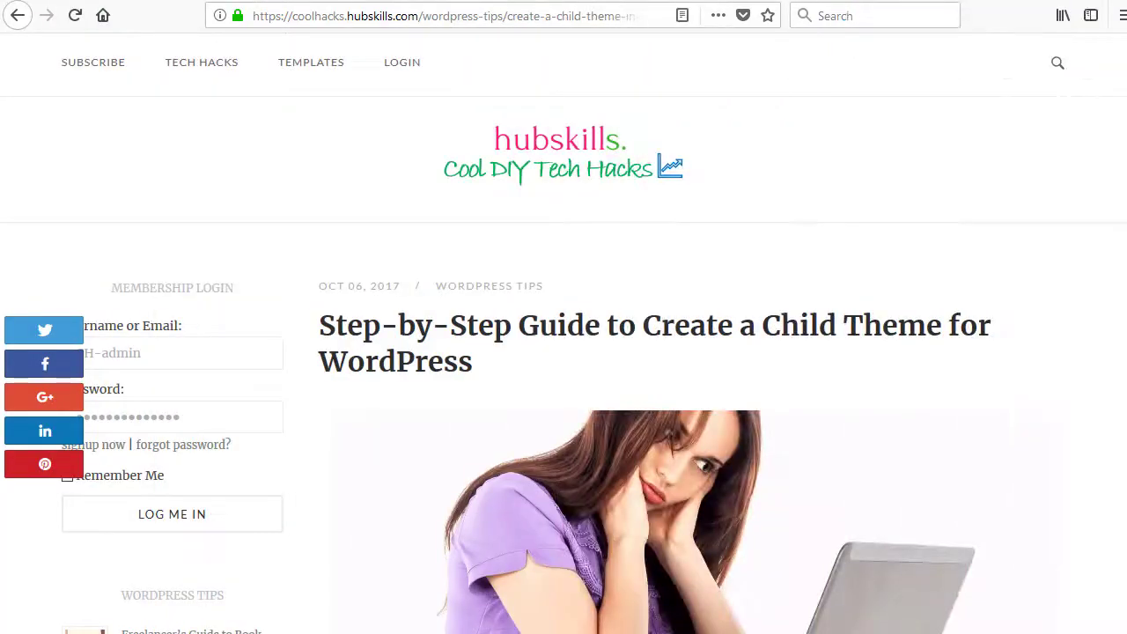
Step: Skim the article on creating a WordPress child theme, including the reasons for needing one
scroll(455, 626, down, 10)
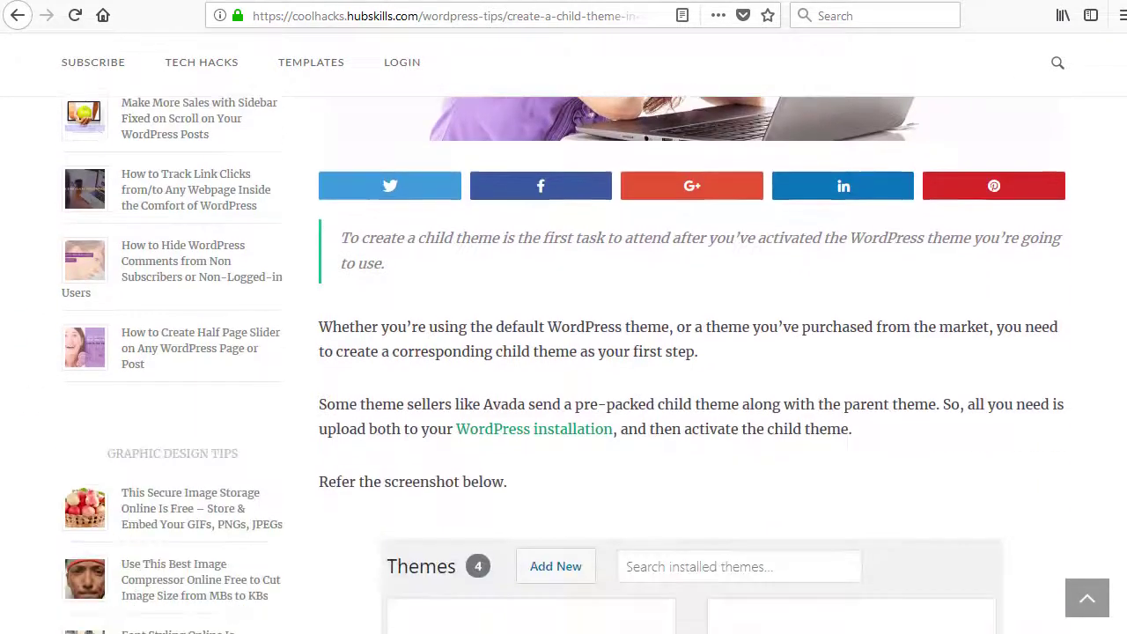
scroll(455, 625, down, 10)
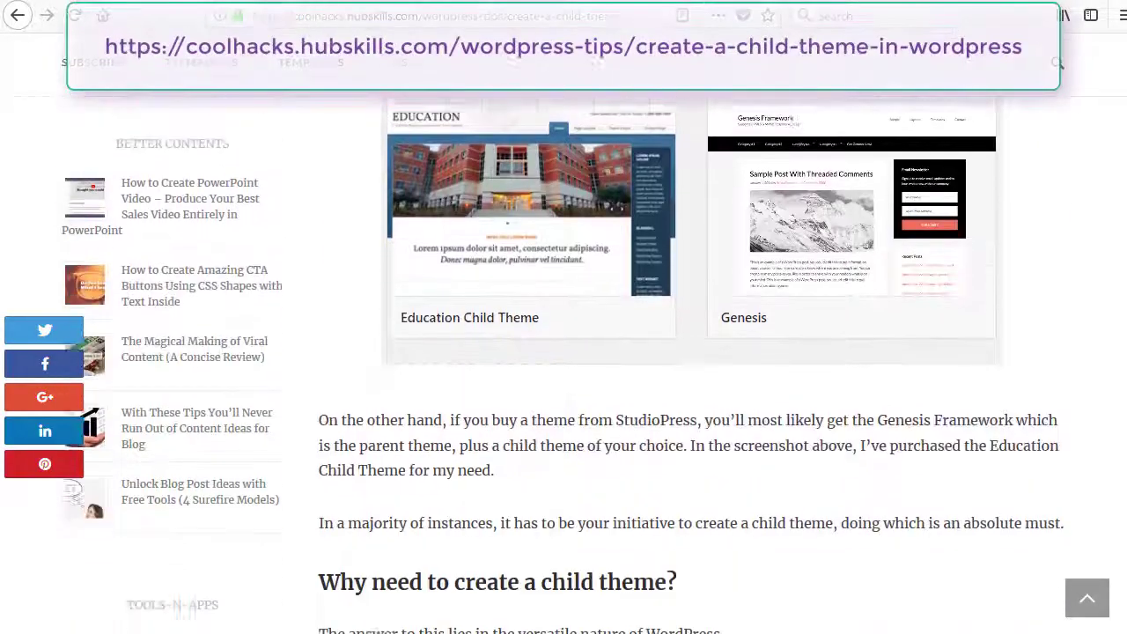
scroll(563, 363, down, 8)
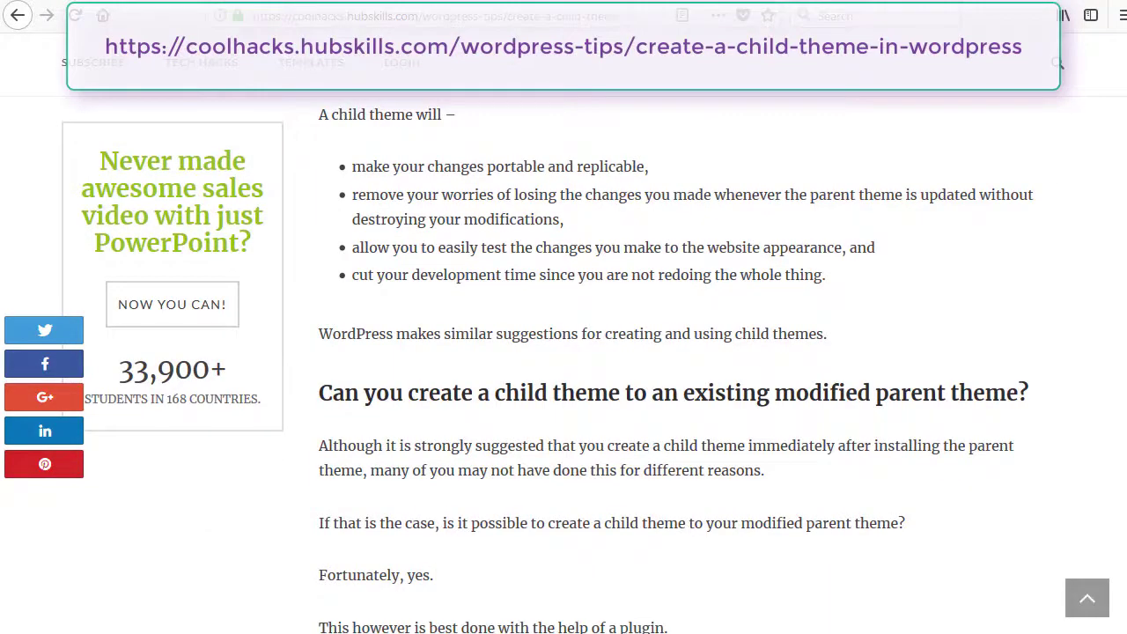
scroll(563, 369, up, 15)
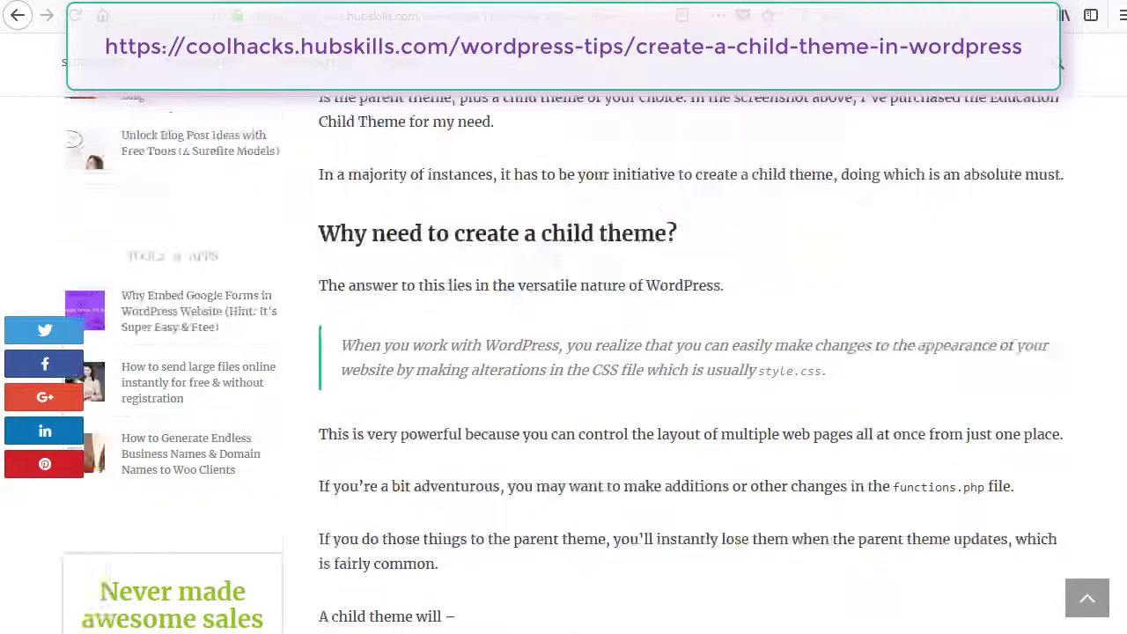
scroll(563, 370, up, 5)
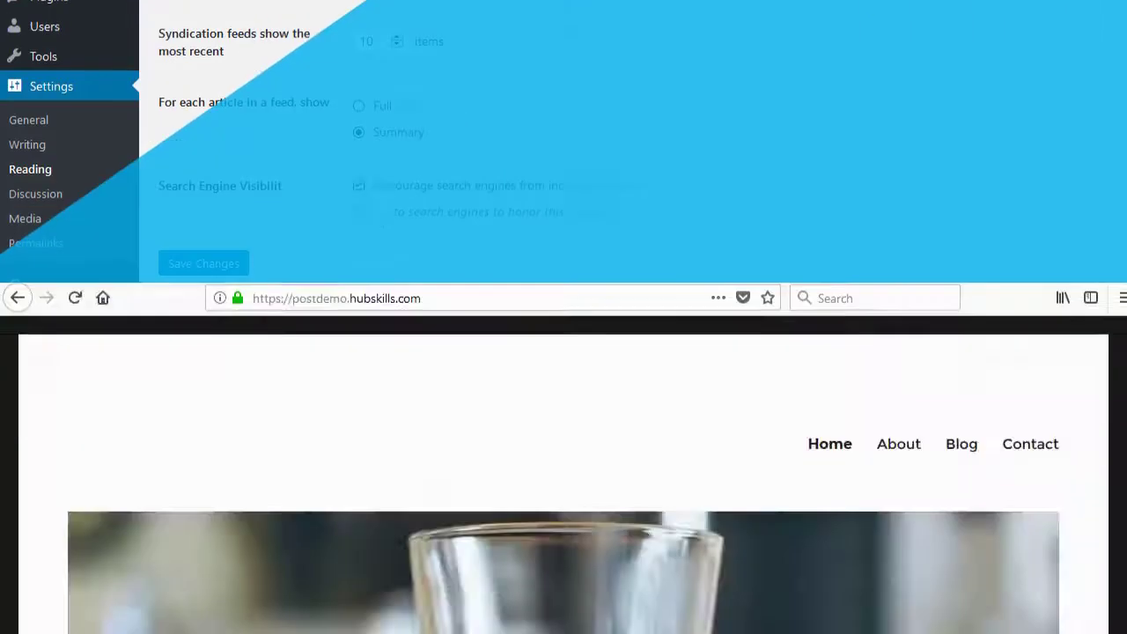
Step: Examine the demo site's homepage from header to footer in both its default and its customized dark design
scroll(564, 335, down, 4)
scroll(563, 335, down, 8)
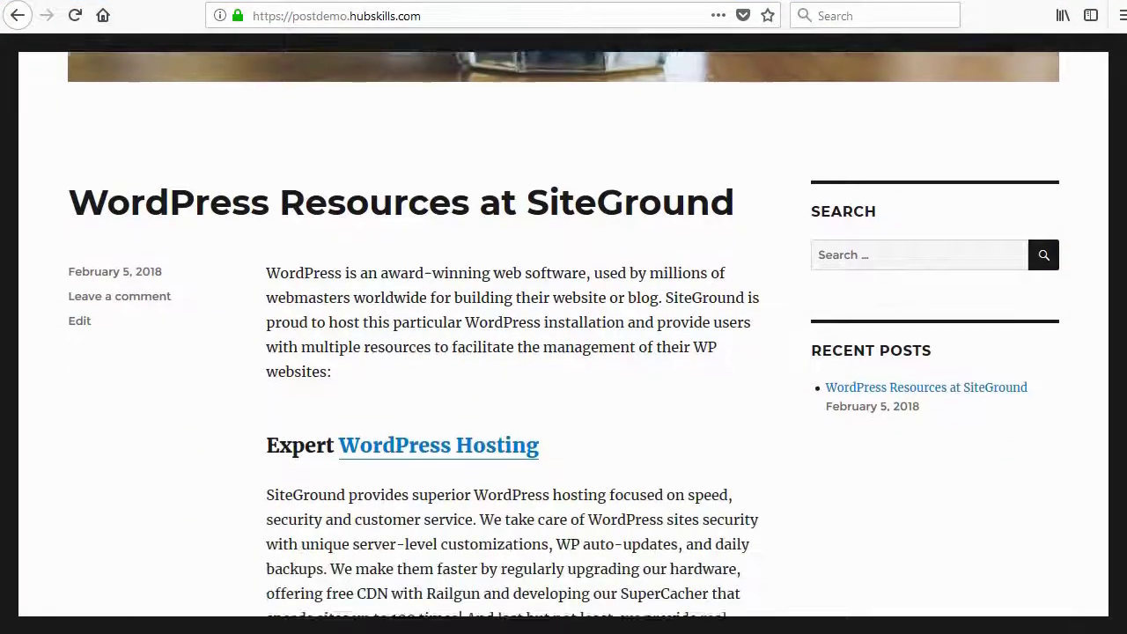
scroll(564, 334, down, 2)
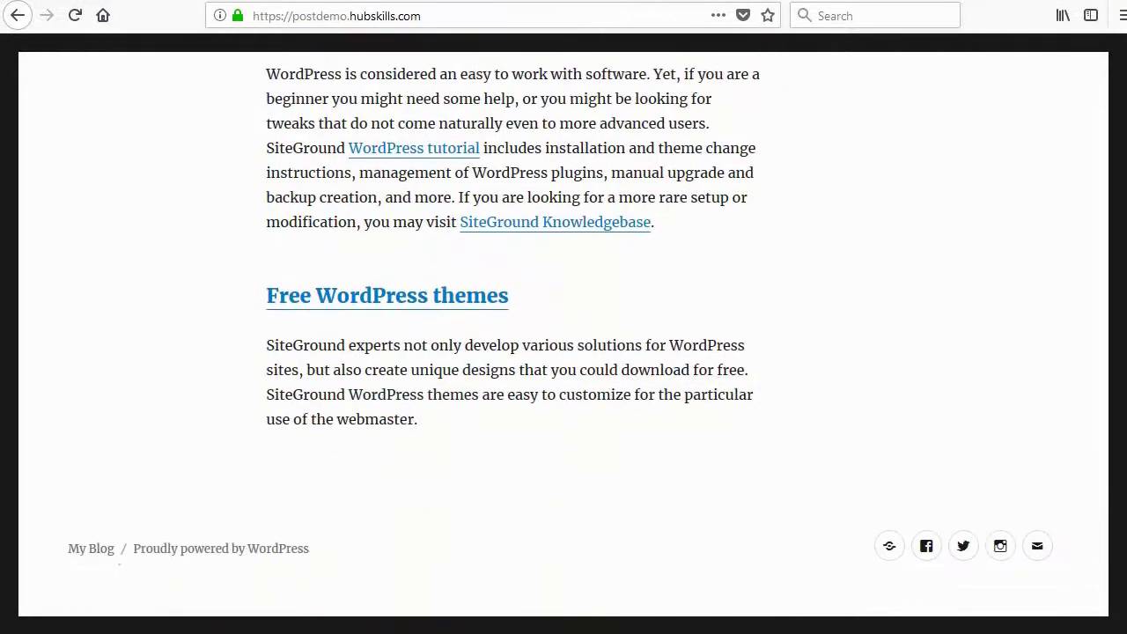
scroll(564, 335, up, 7)
scroll(564, 334, up, 6)
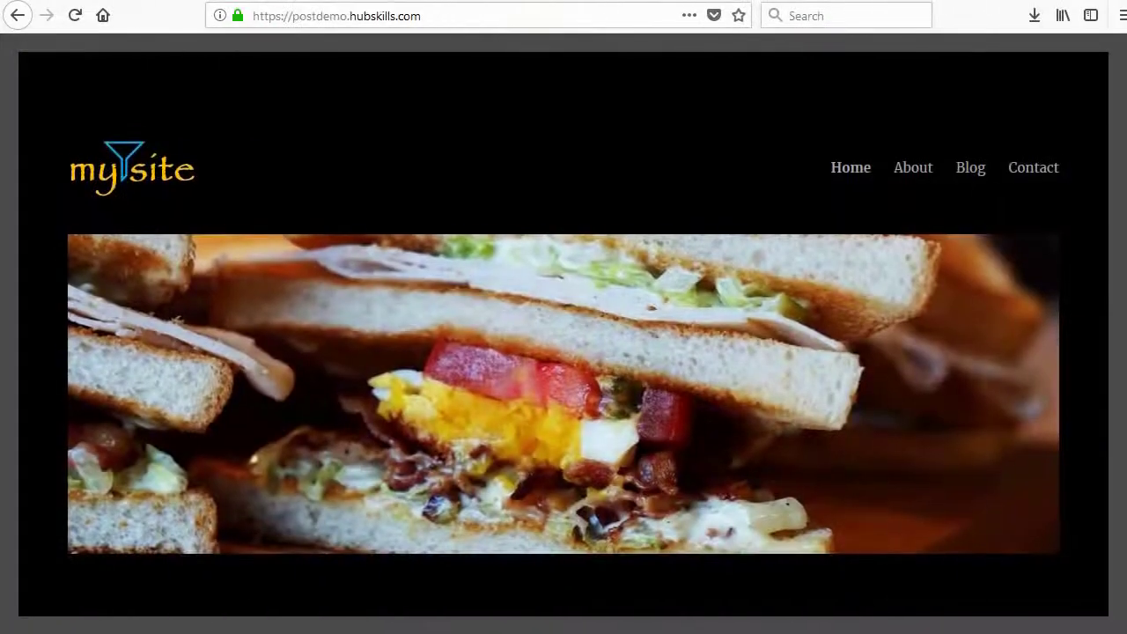
scroll(564, 334, down, 4)
scroll(564, 335, down, 3)
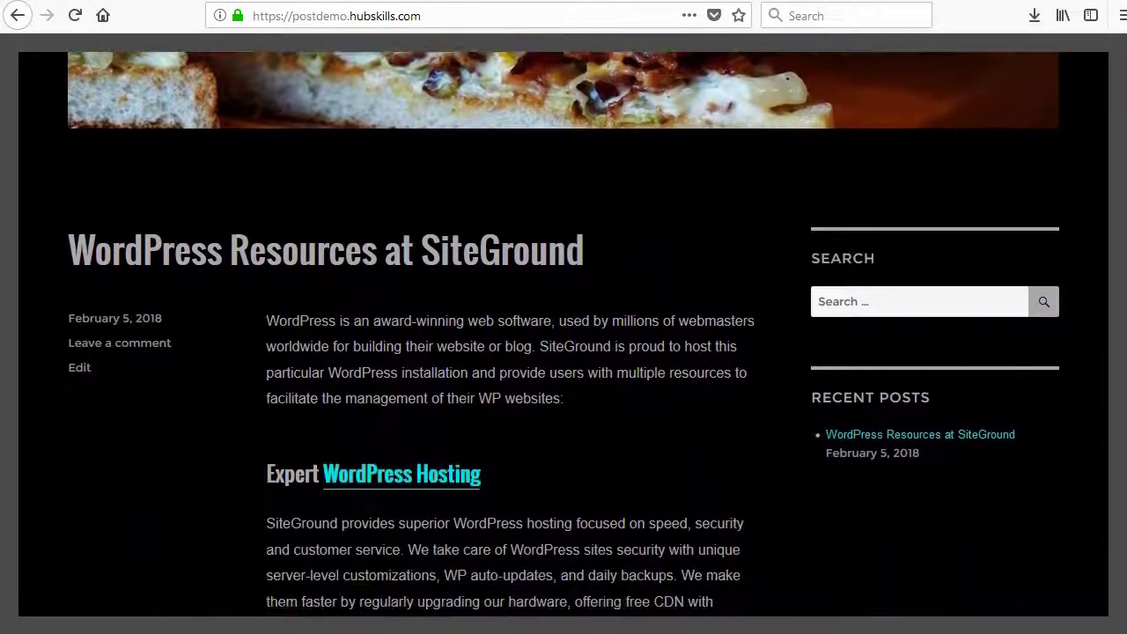
scroll(564, 335, down, 5)
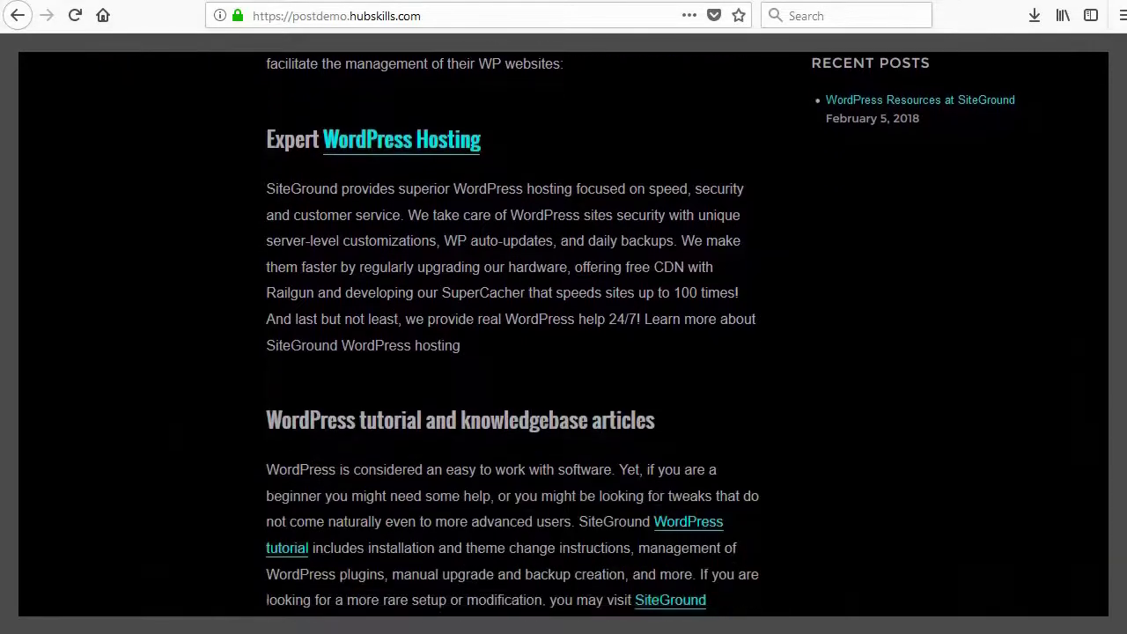
scroll(563, 335, down, 1)
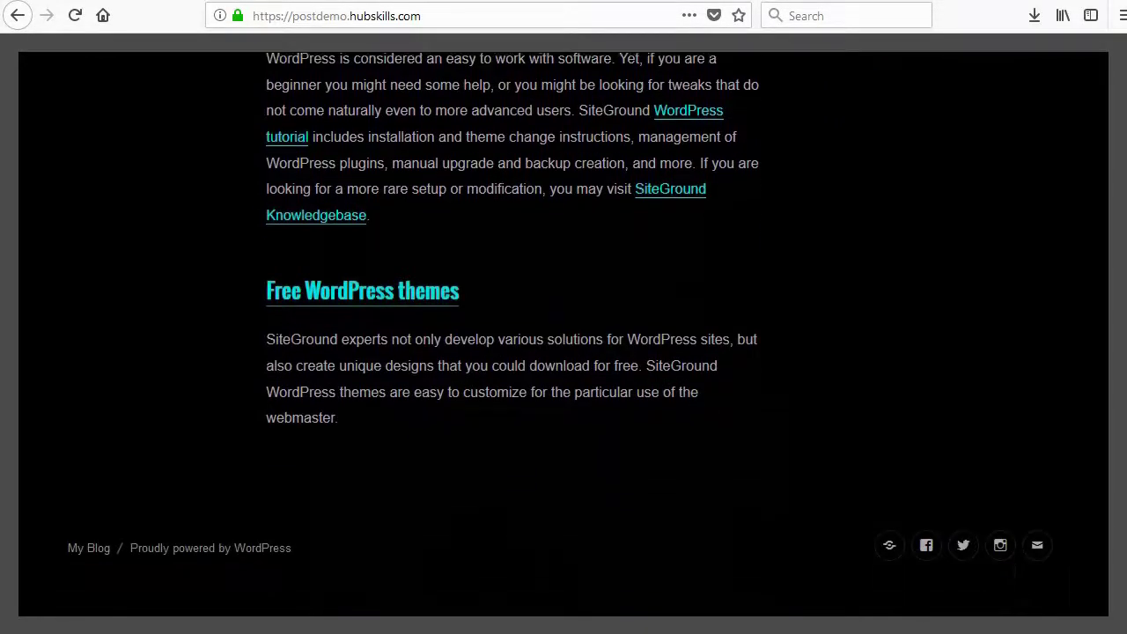
scroll(564, 335, up, 6)
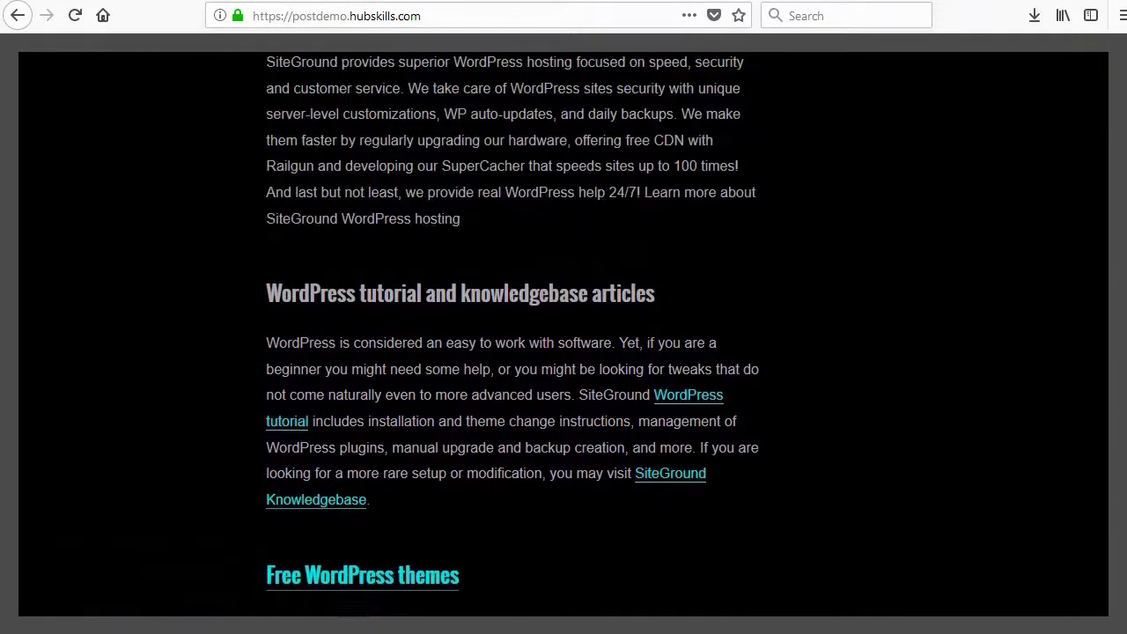
scroll(564, 335, up, 7)
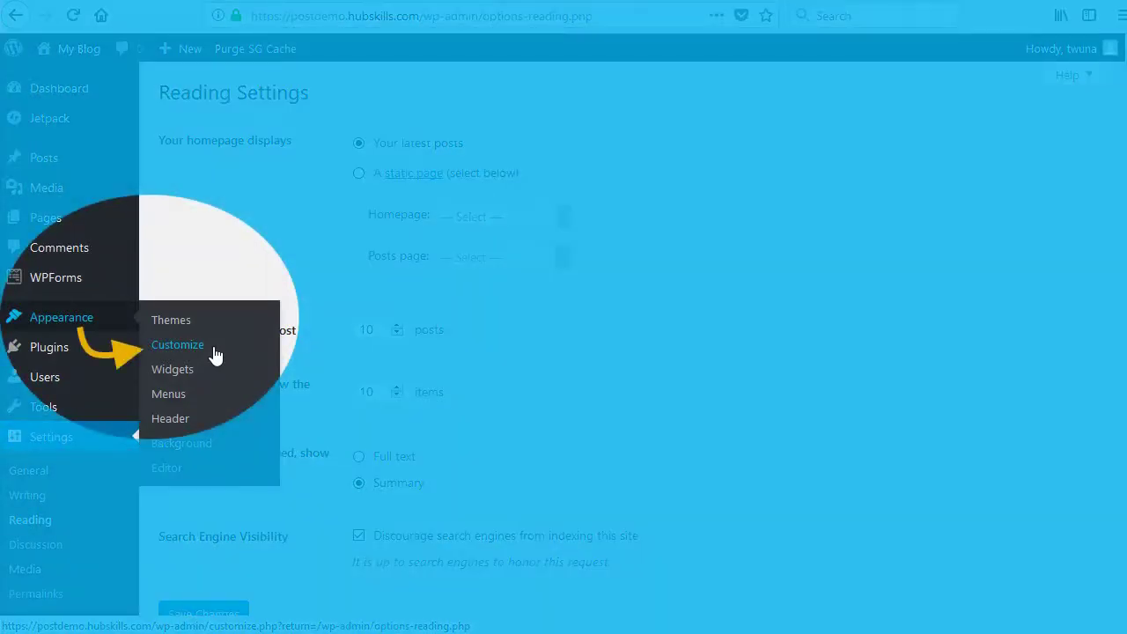
Step: Open the color settings in the theme customizer for the Twenty Sixteen site
click(215, 354)
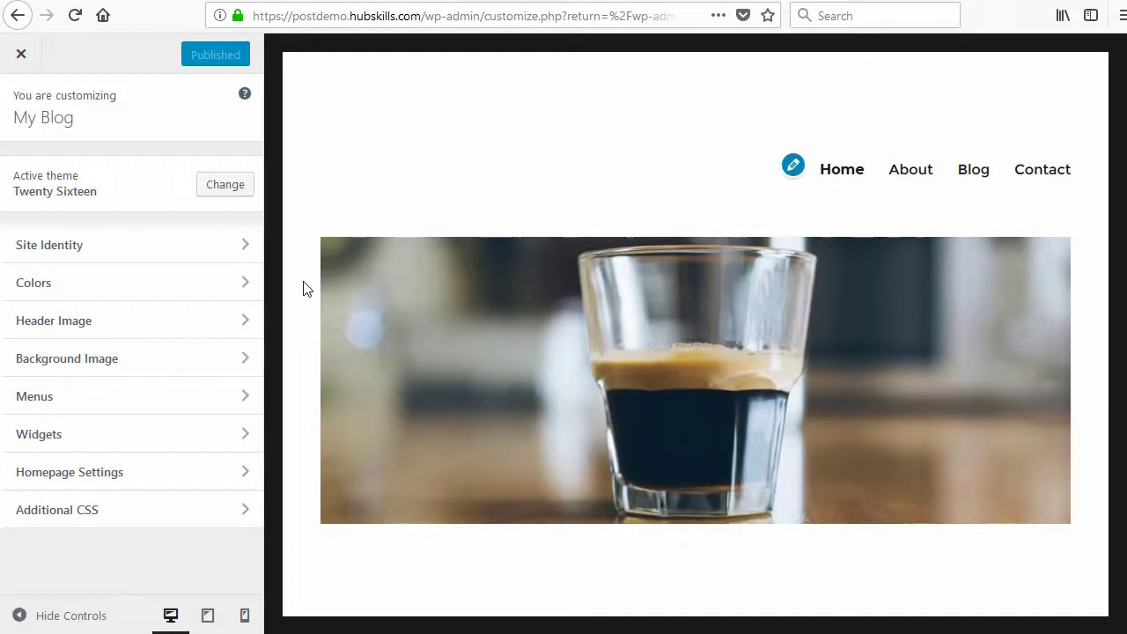
click(246, 282)
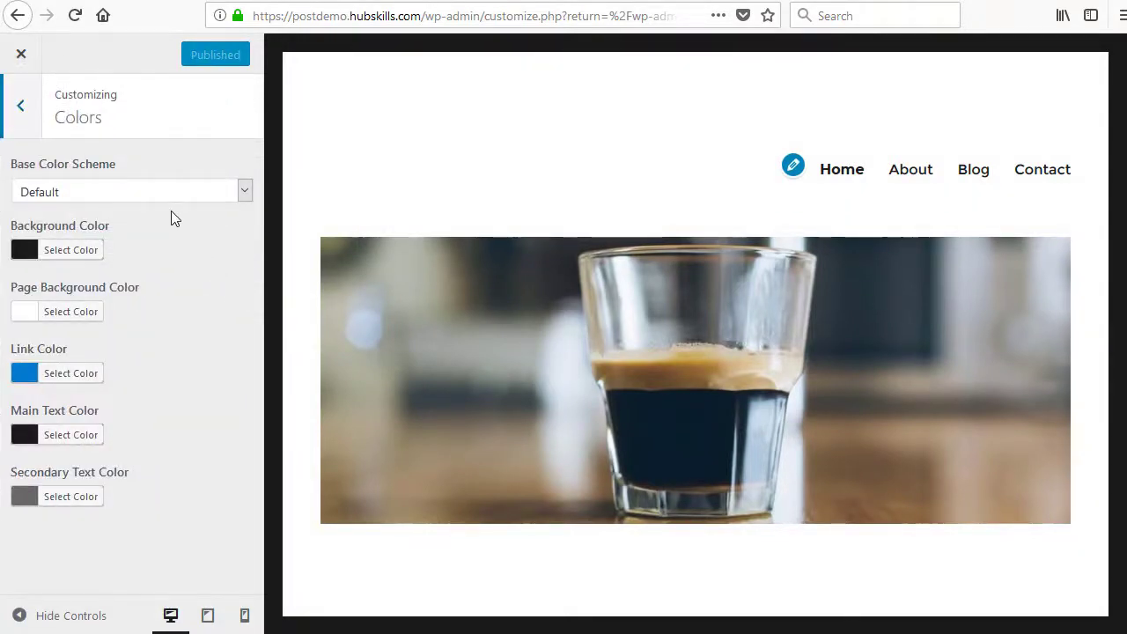
Step: Preview the Dark, Gray, Red and Yellow base color schemes and return to Default
click(160, 191)
click(148, 234)
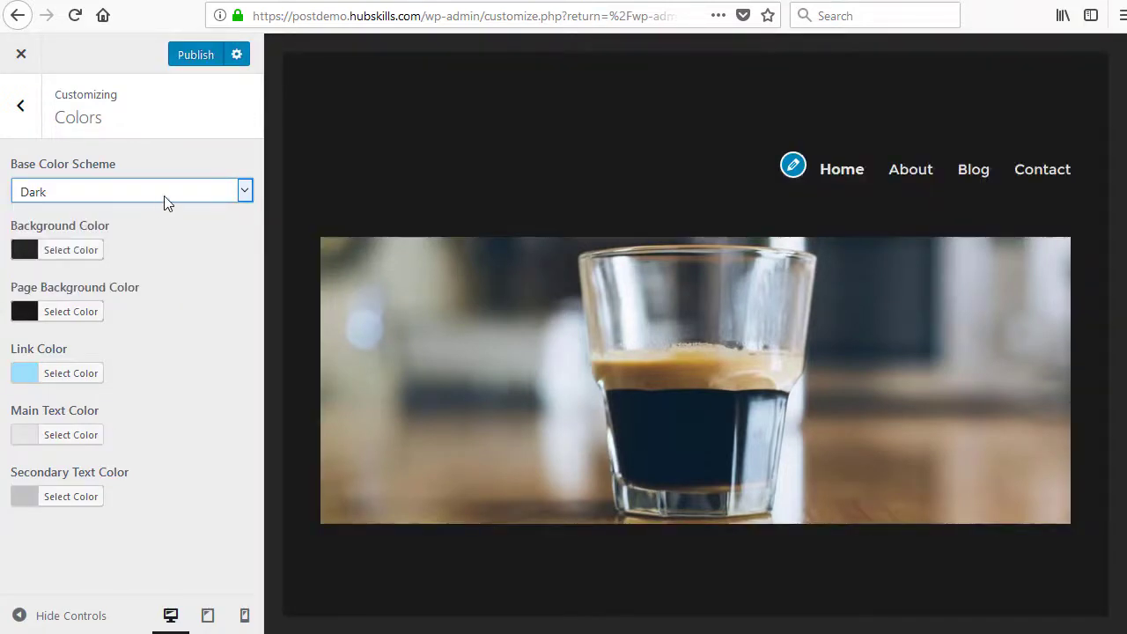
click(167, 201)
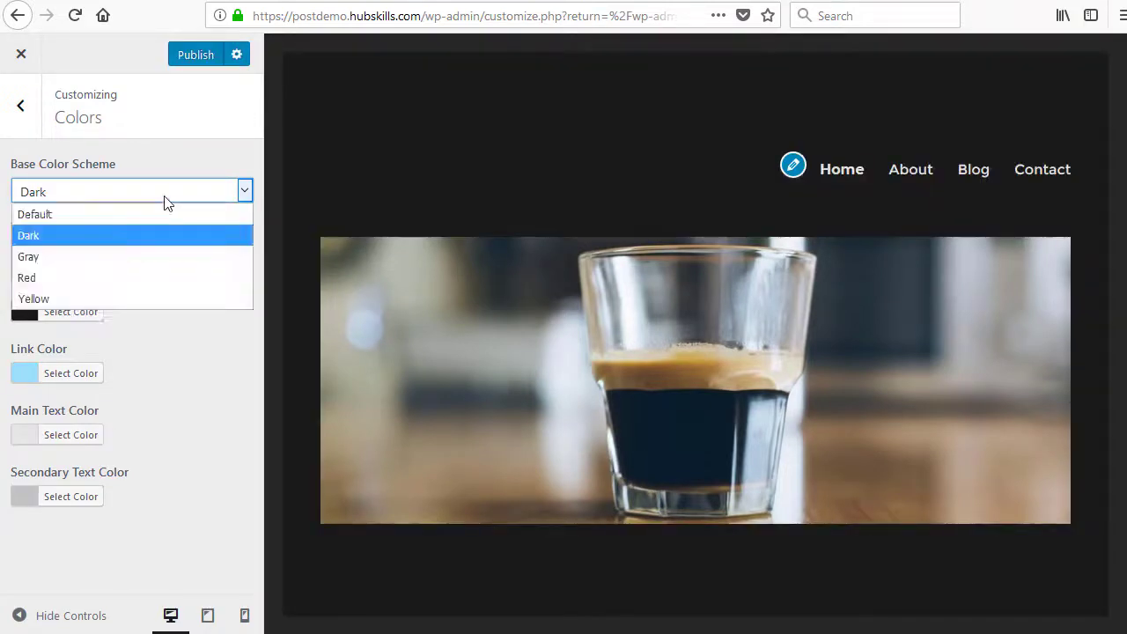
click(151, 264)
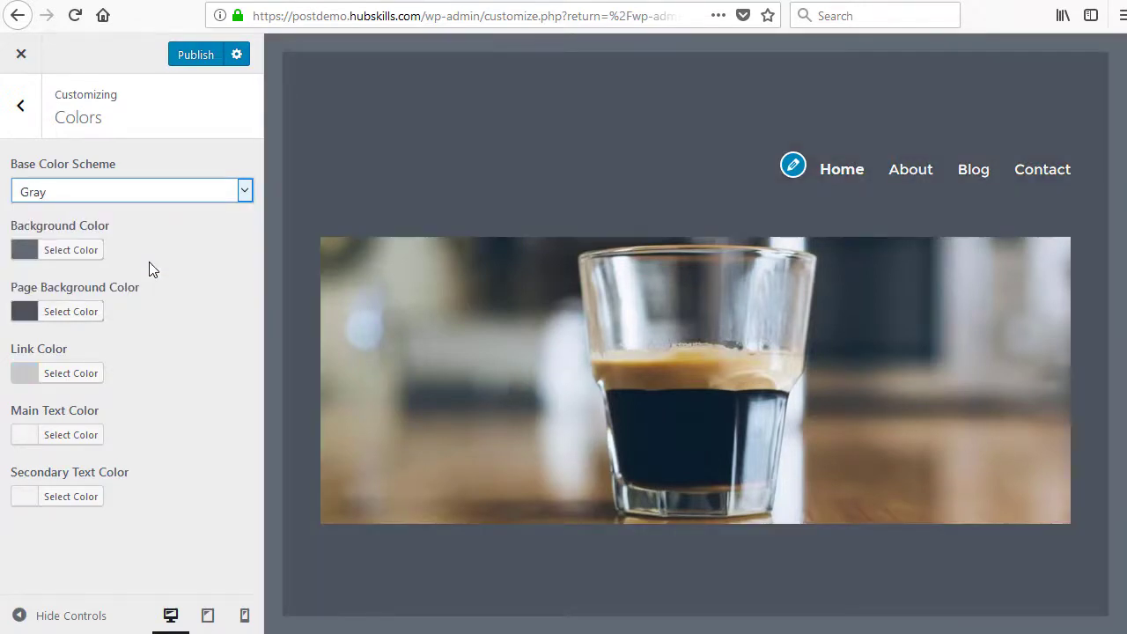
click(168, 203)
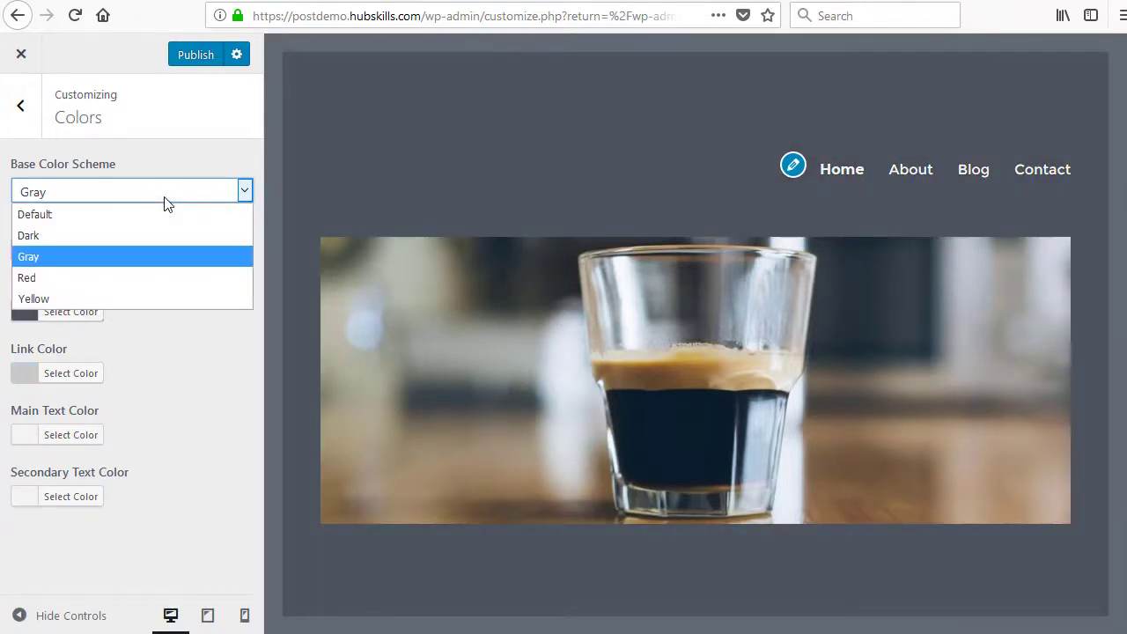
click(155, 278)
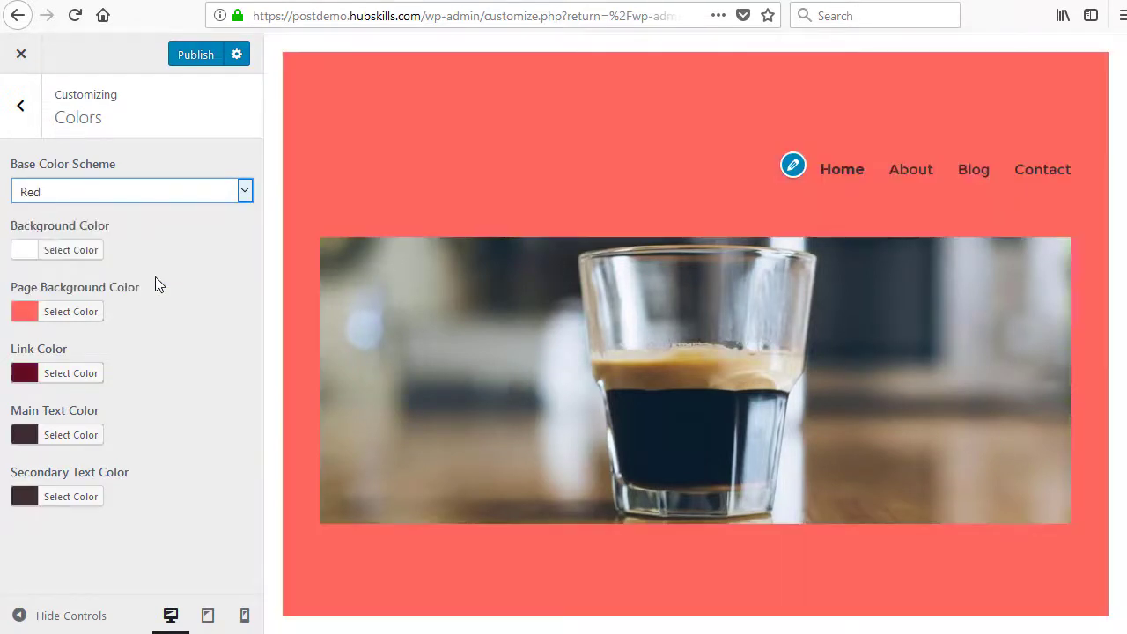
click(155, 196)
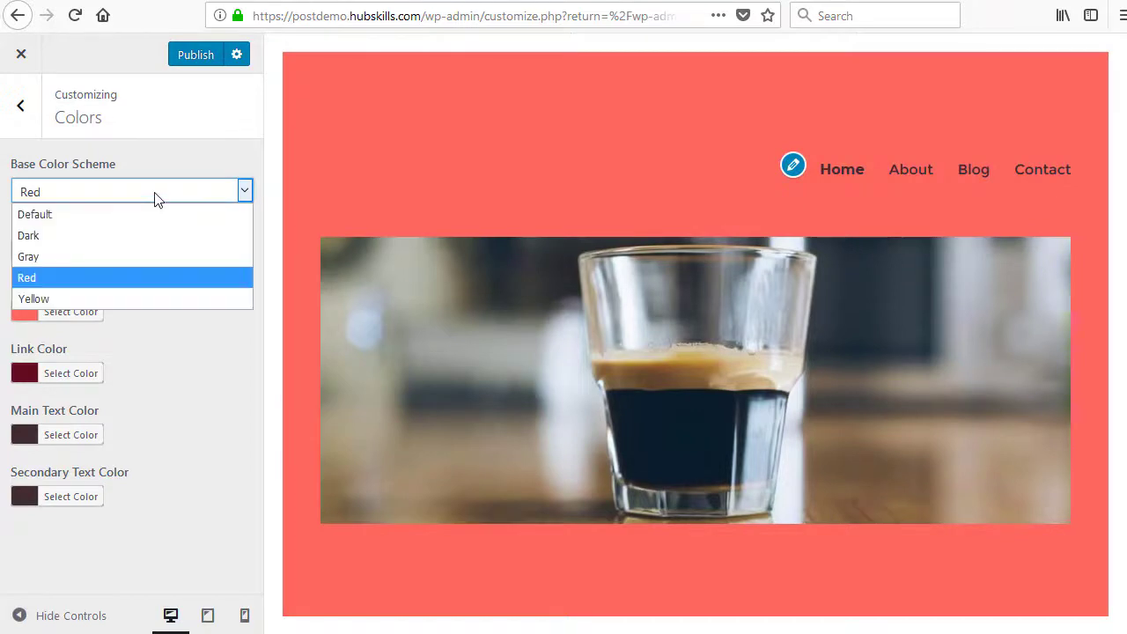
click(152, 299)
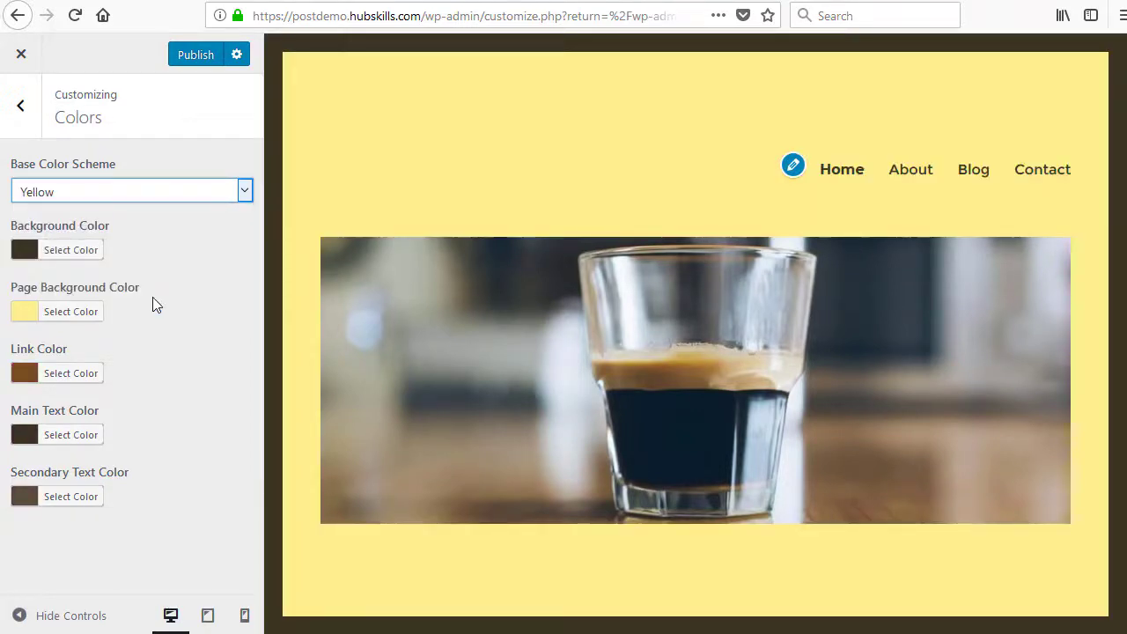
click(152, 297)
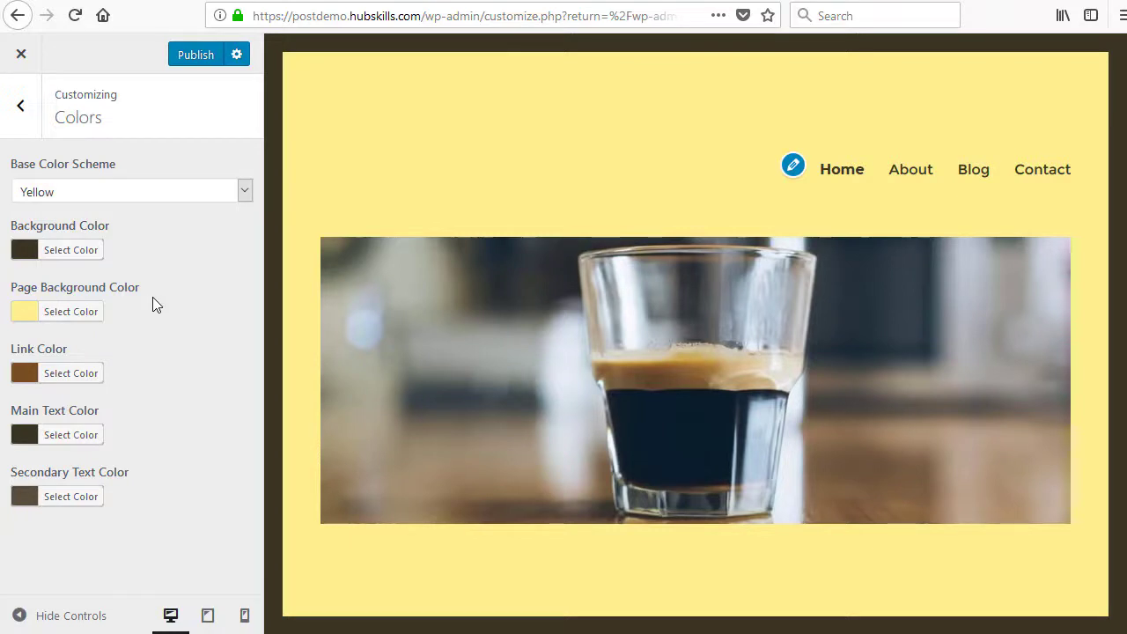
click(153, 193)
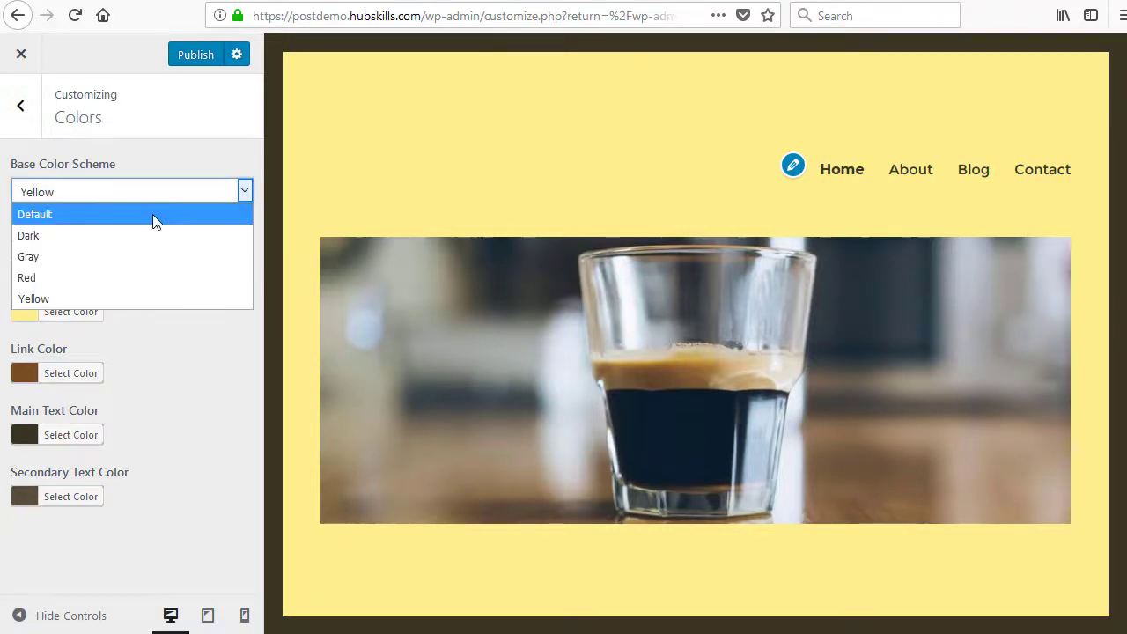
click(152, 216)
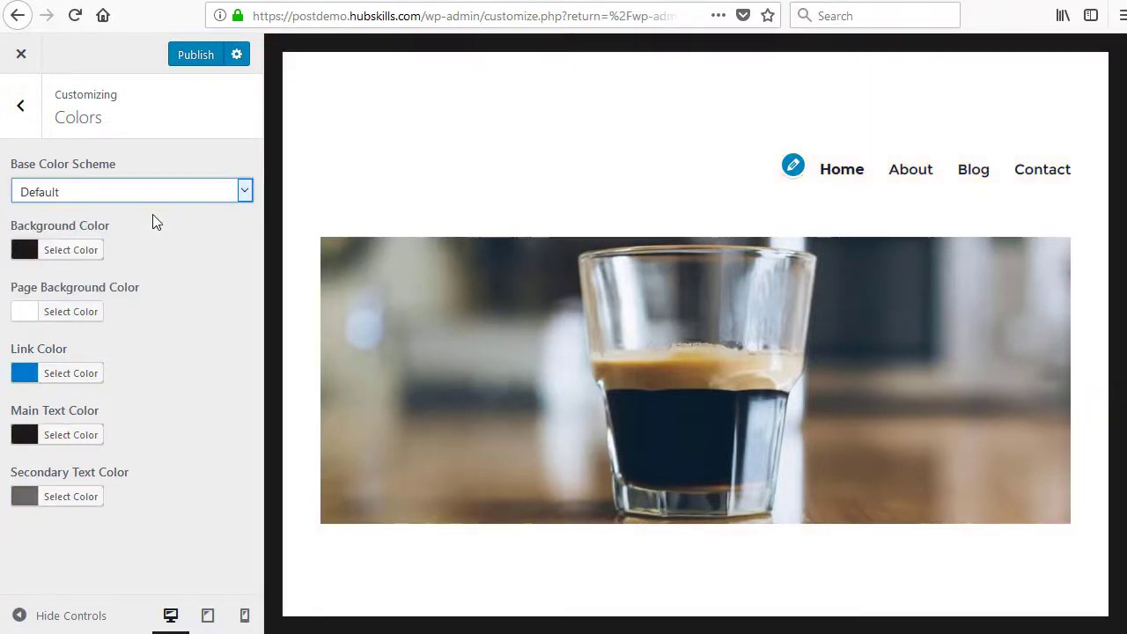
Step: Set the background color to #4c4c4c and the page background color to #000000
click(86, 262)
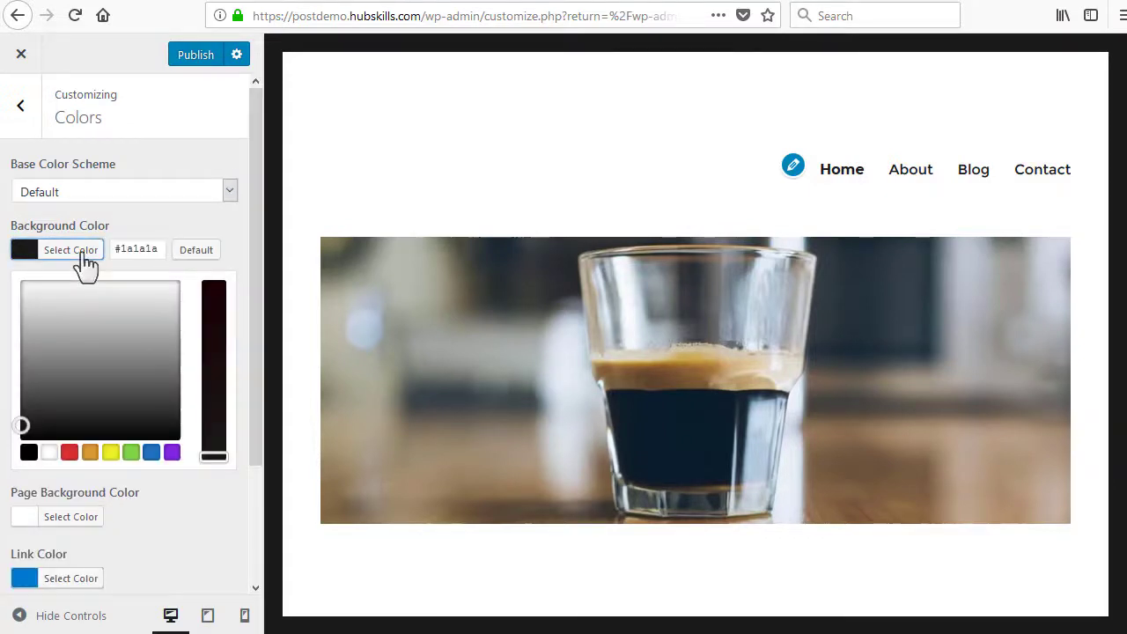
click(24, 392)
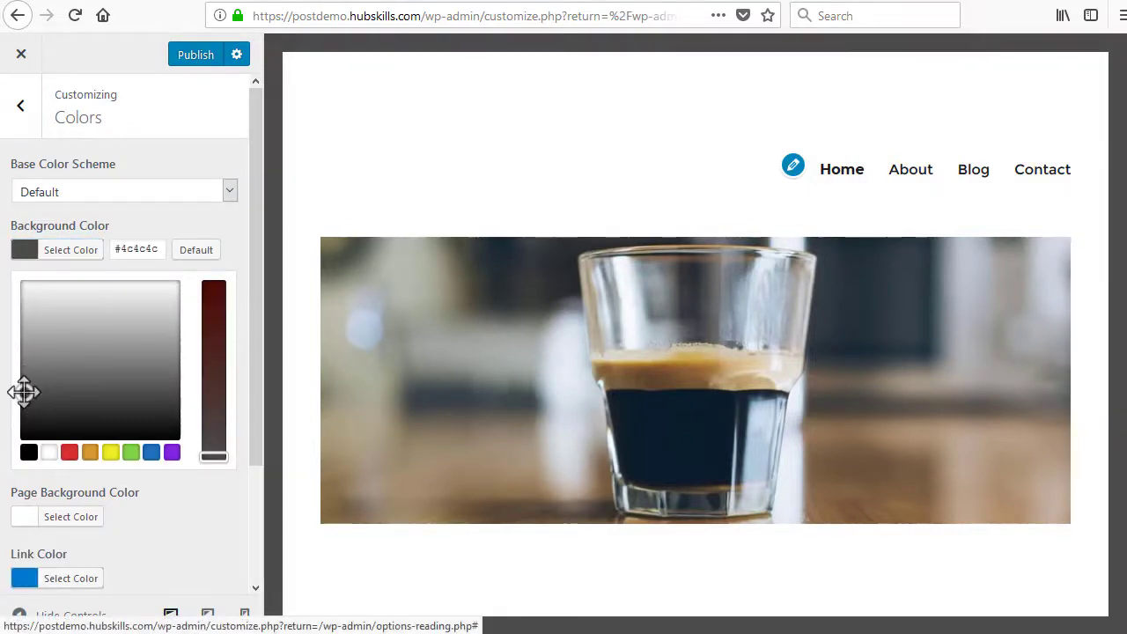
scroll(209, 455, down, 3)
click(71, 372)
click(28, 370)
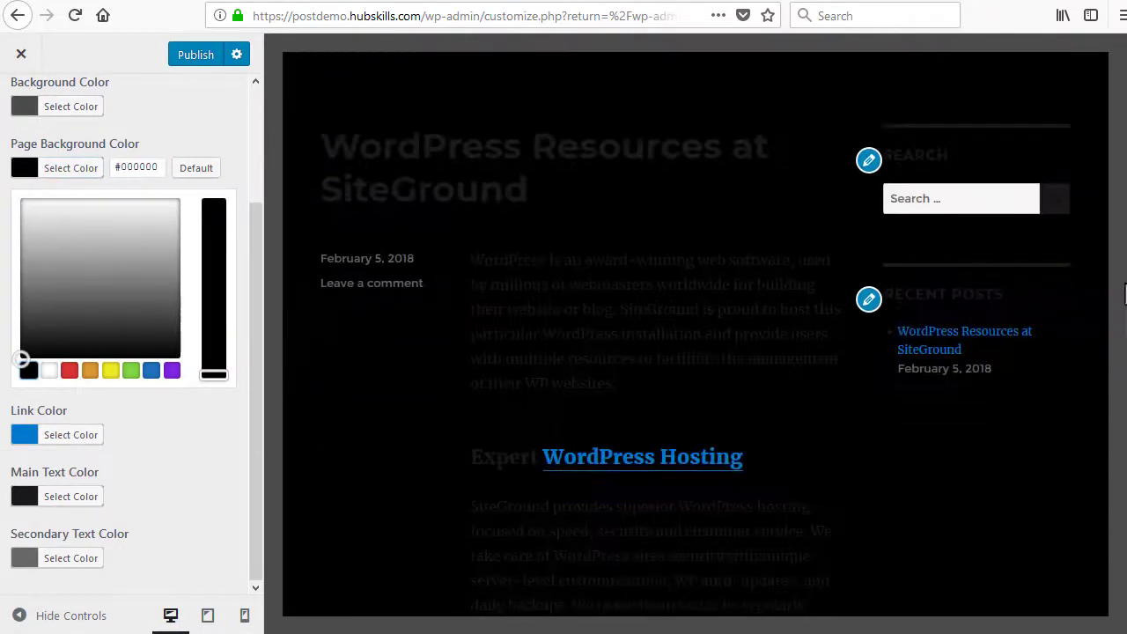
Step: Set the link color to #00e2e2 and the main text color to #aaaaaa
click(84, 440)
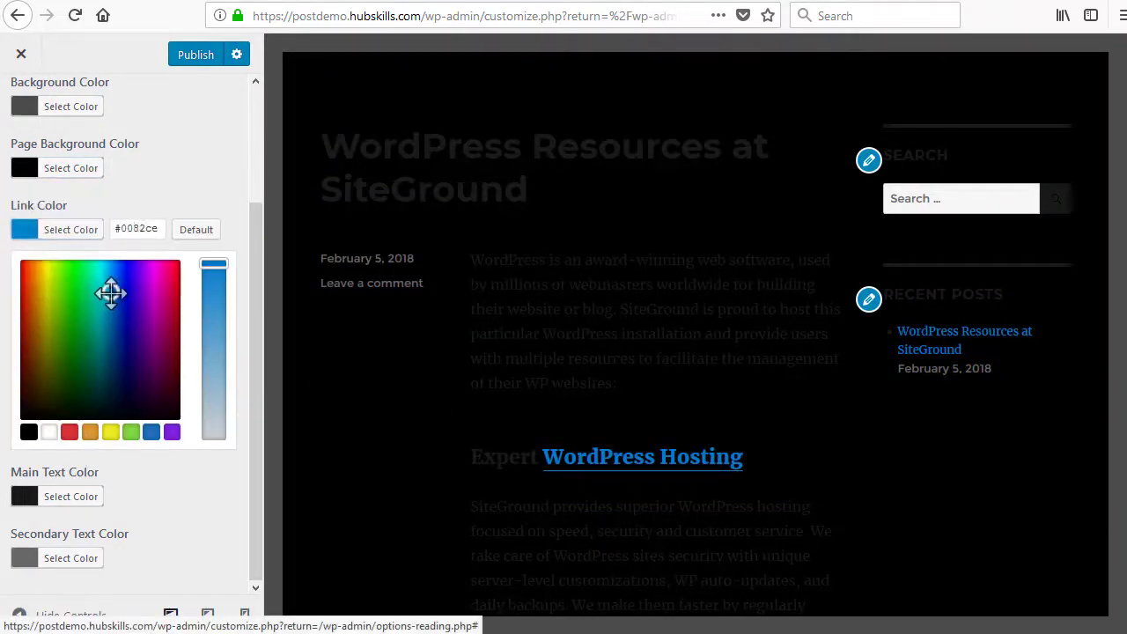
drag(108, 295, 101, 280)
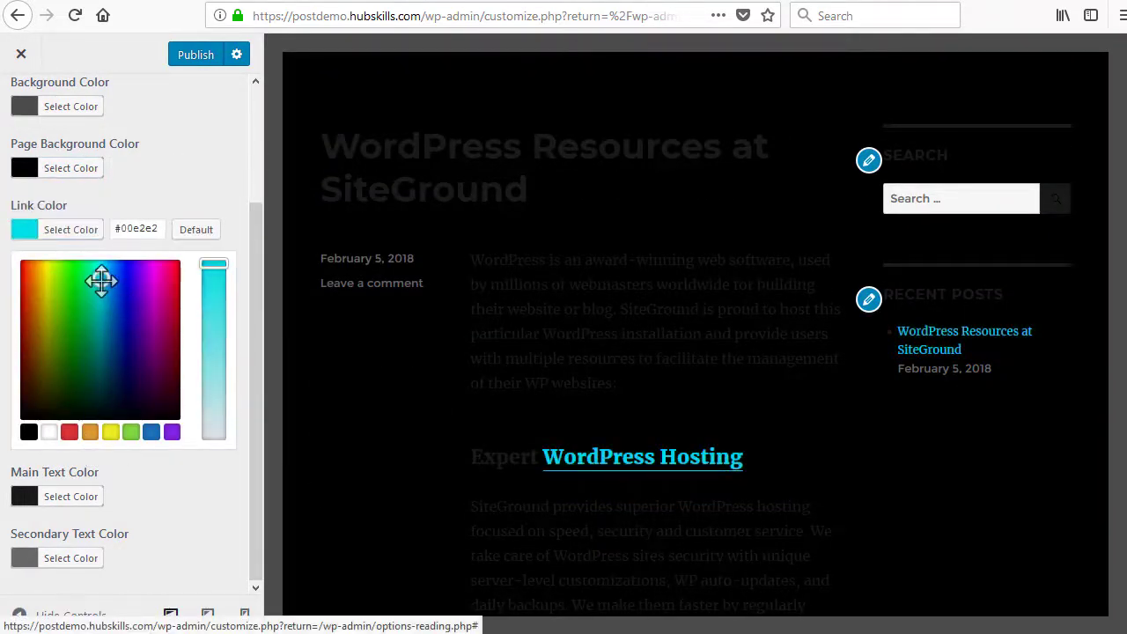
click(102, 499)
drag(18, 466, 18, 368)
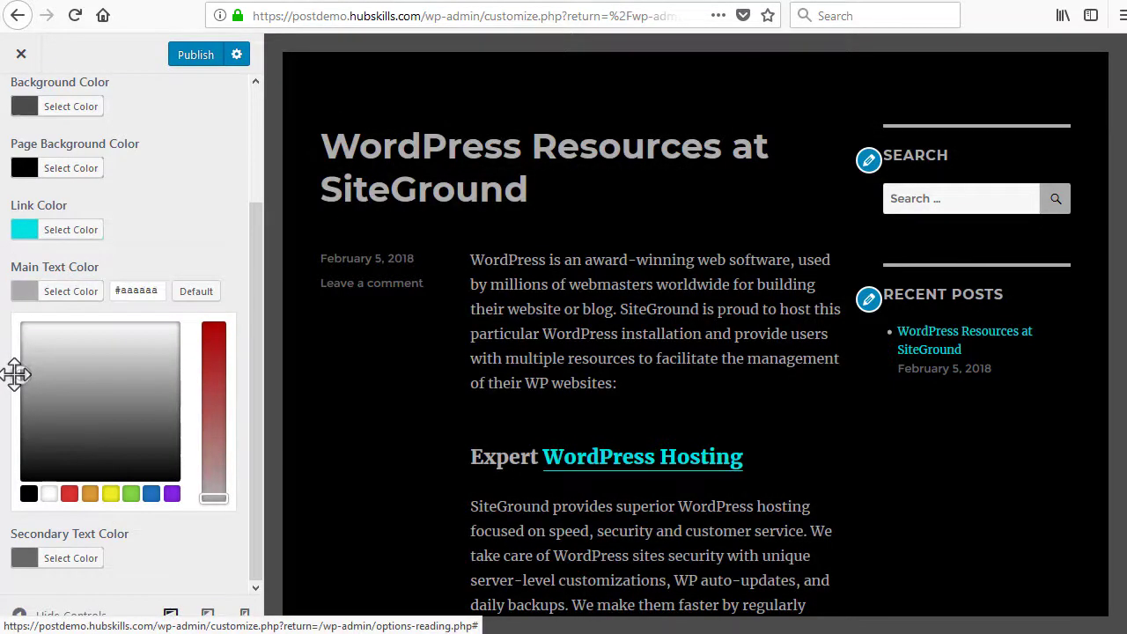
Step: Set the secondary text color to #919191 and leave the color settings
click(42, 558)
drag(21, 478, 21, 453)
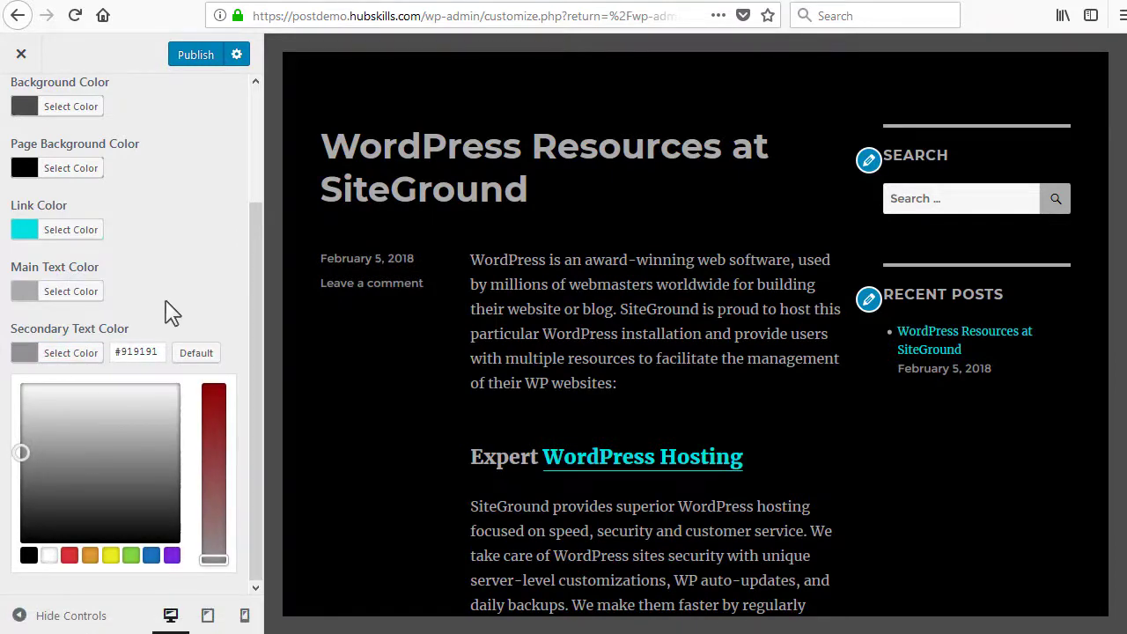
scroll(261, 167, up, 3)
click(21, 114)
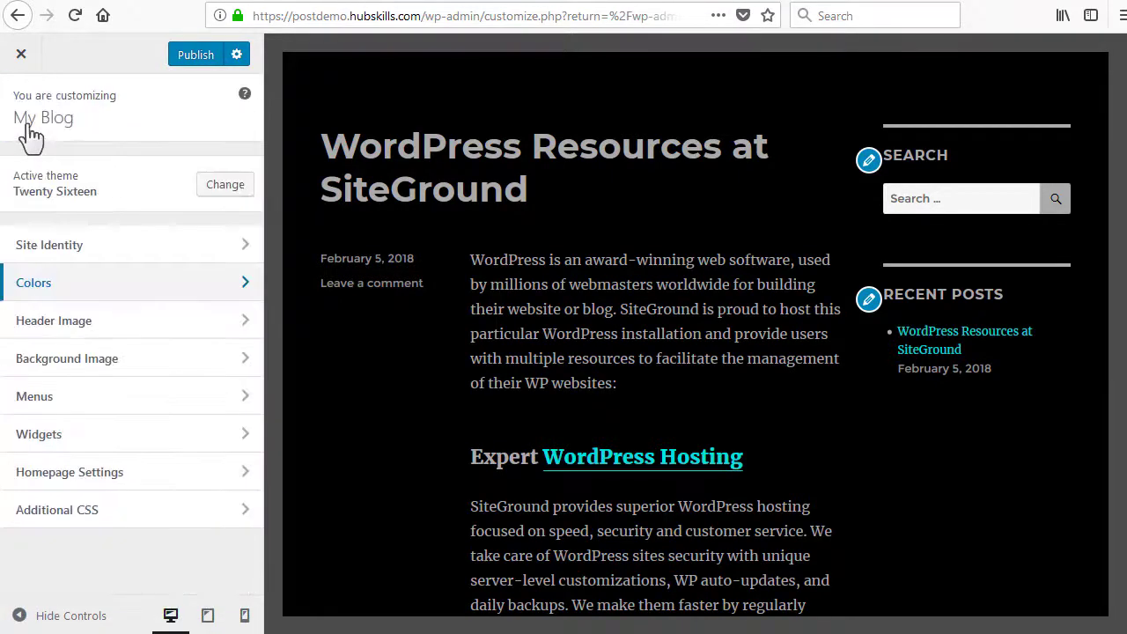
Step: Choose the Espresso photo from the media library as the new header image and proceed to cropping
click(224, 328)
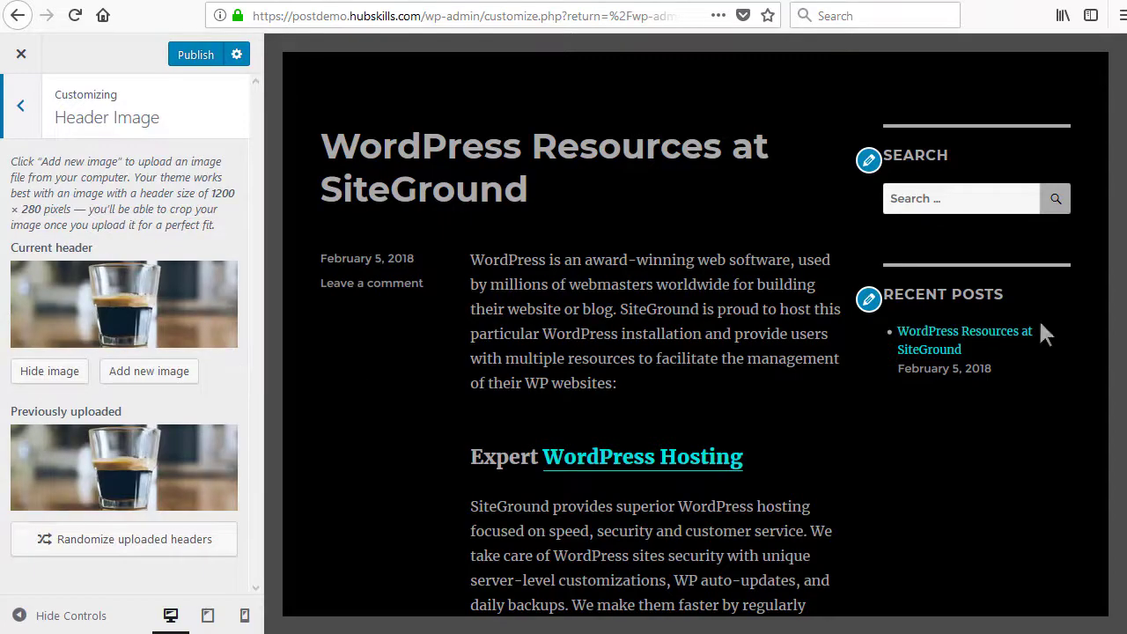
scroll(1045, 327, up, 5)
click(134, 375)
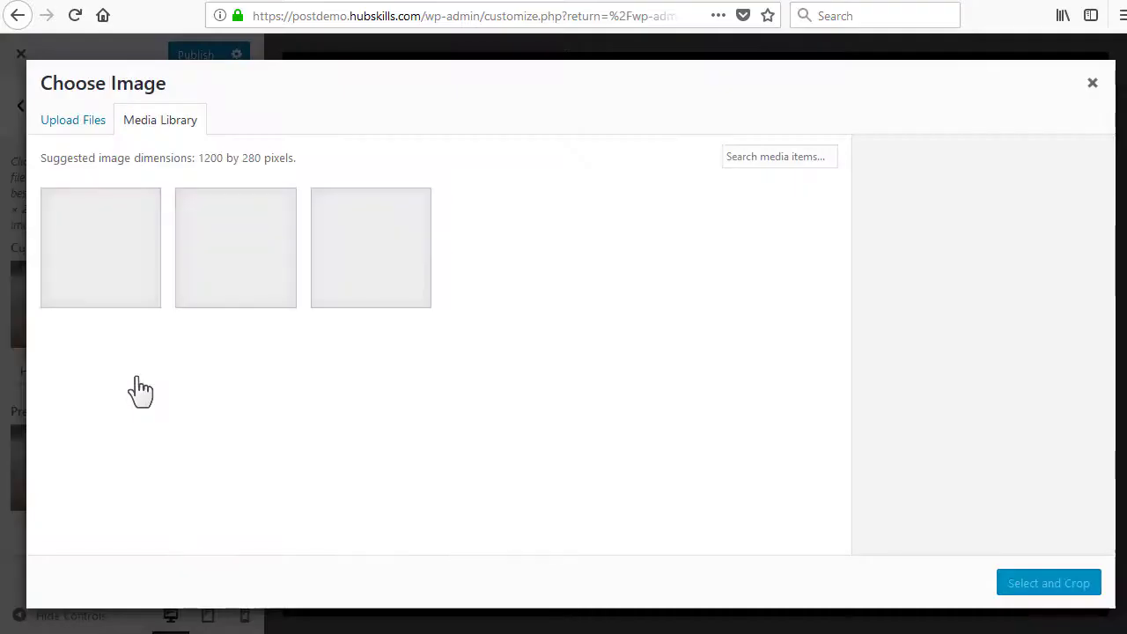
click(227, 305)
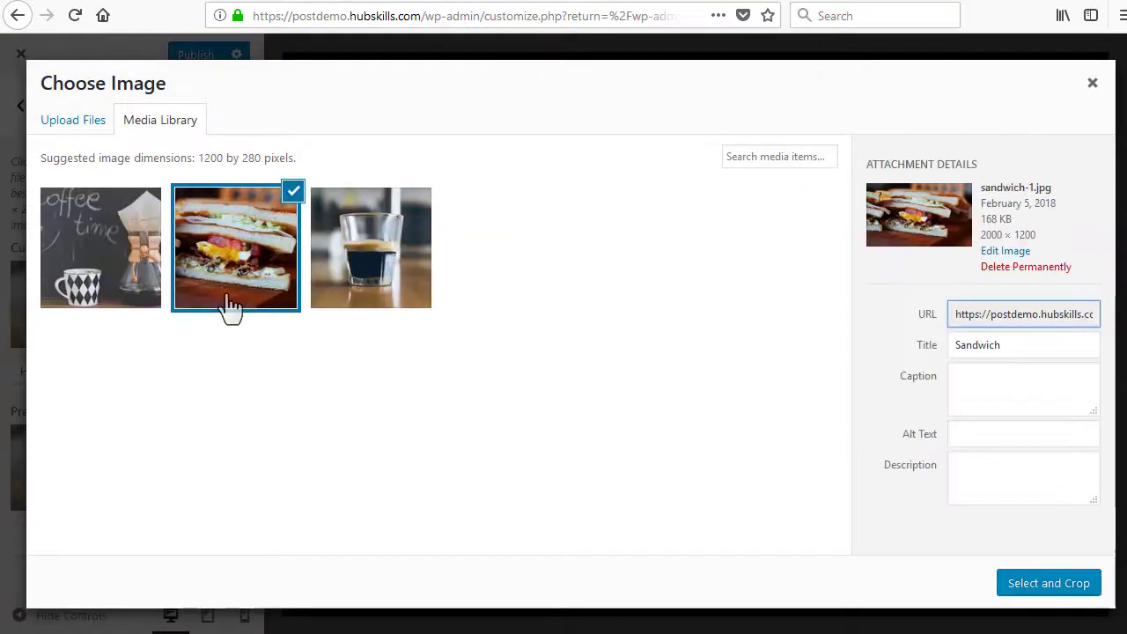
click(340, 305)
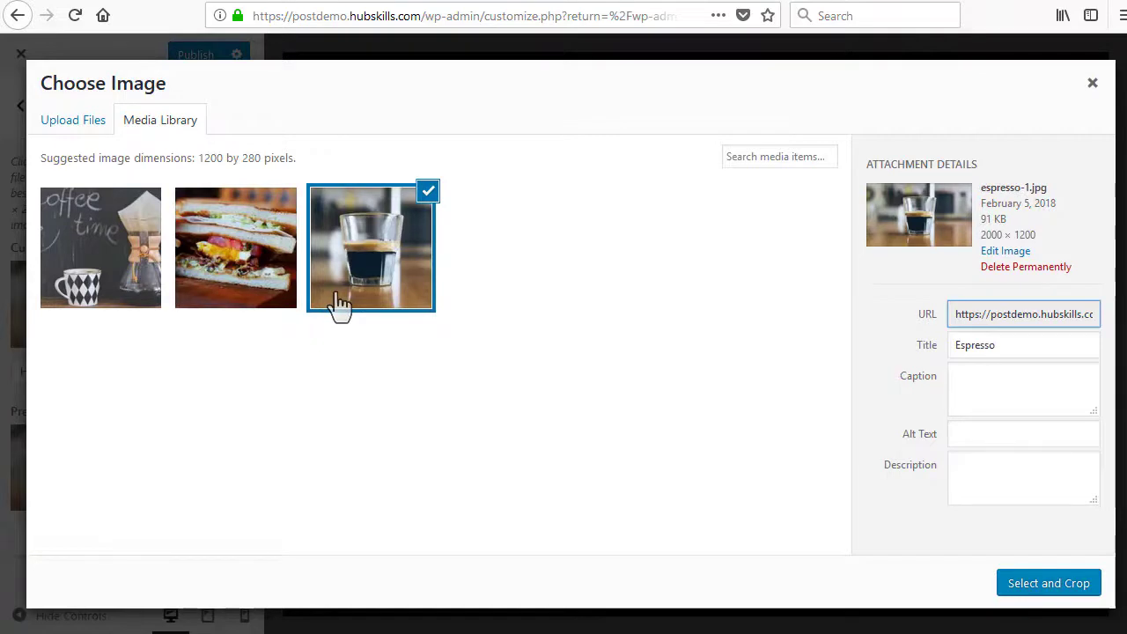
click(1080, 583)
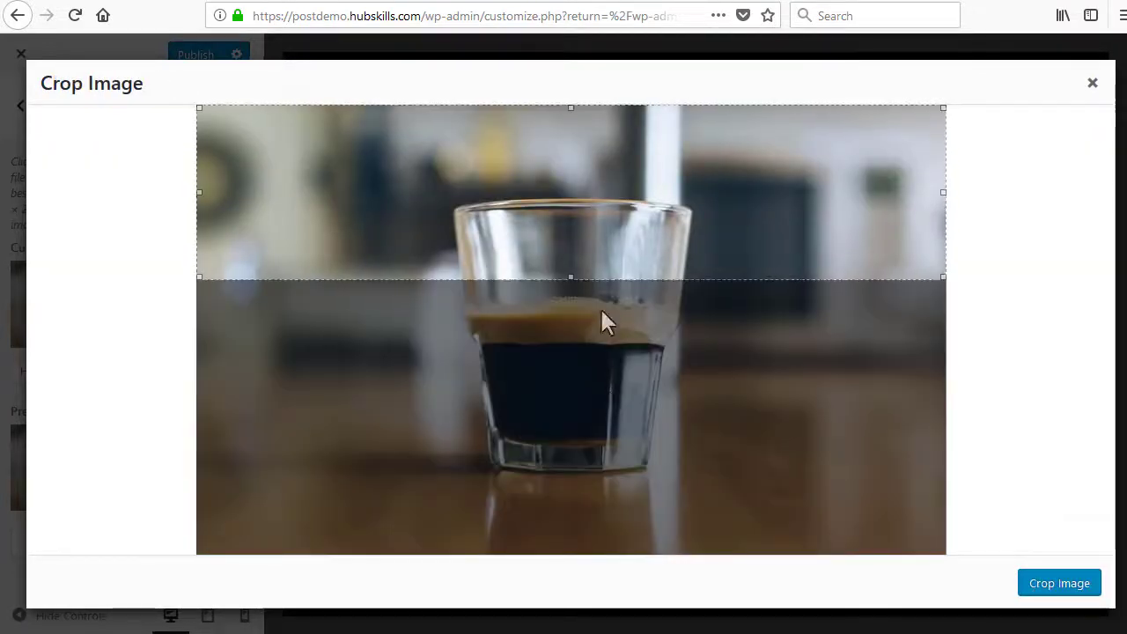
Step: Crop the header image to a full-width band framing the whole espresso glass, apply it and leave the header image settings
drag(571, 278, 574, 478)
drag(571, 106, 574, 194)
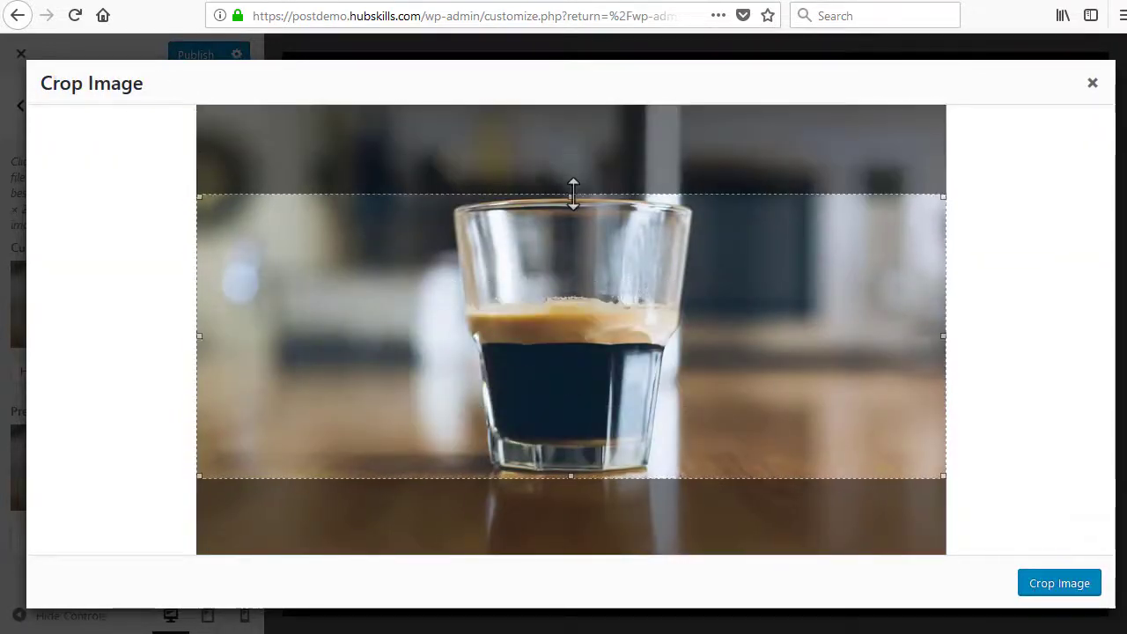
click(1062, 583)
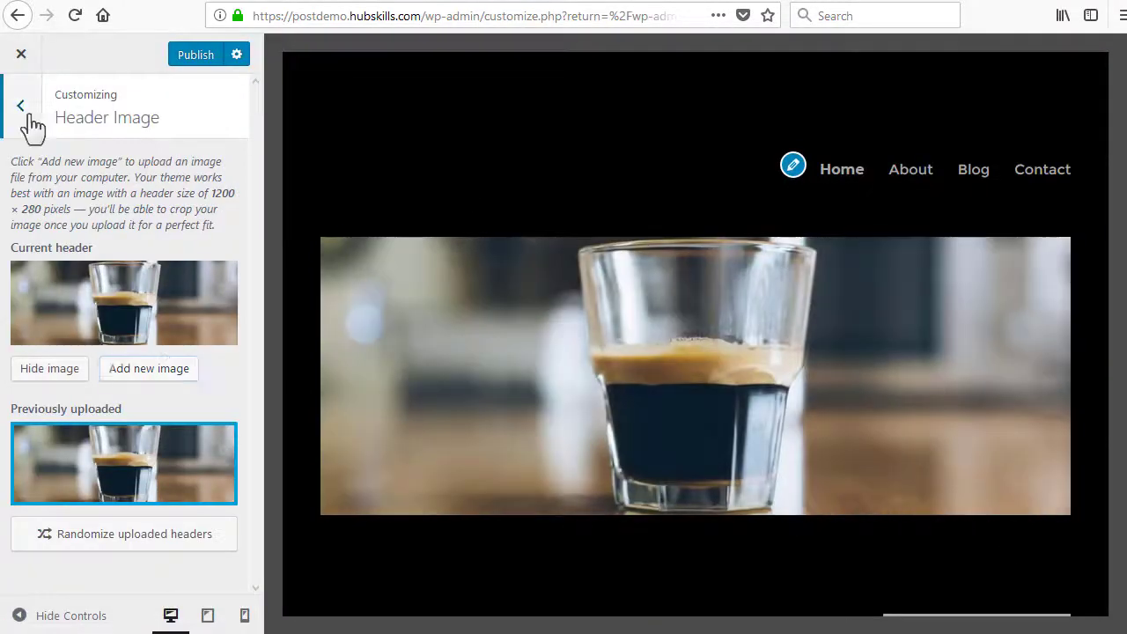
click(22, 107)
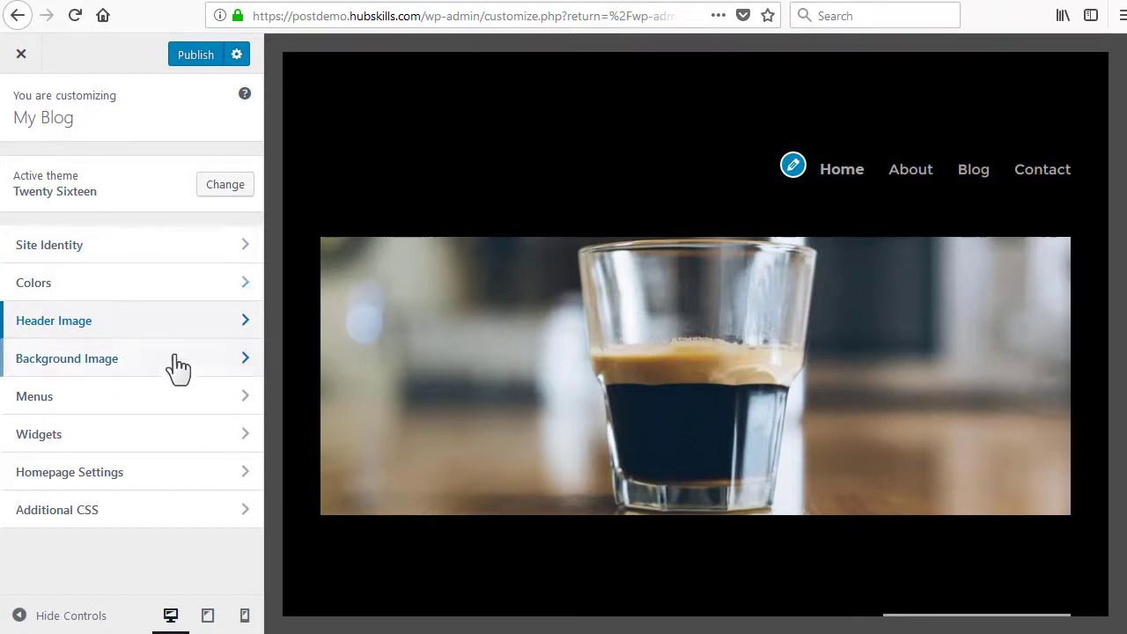
click(238, 510)
click(221, 448)
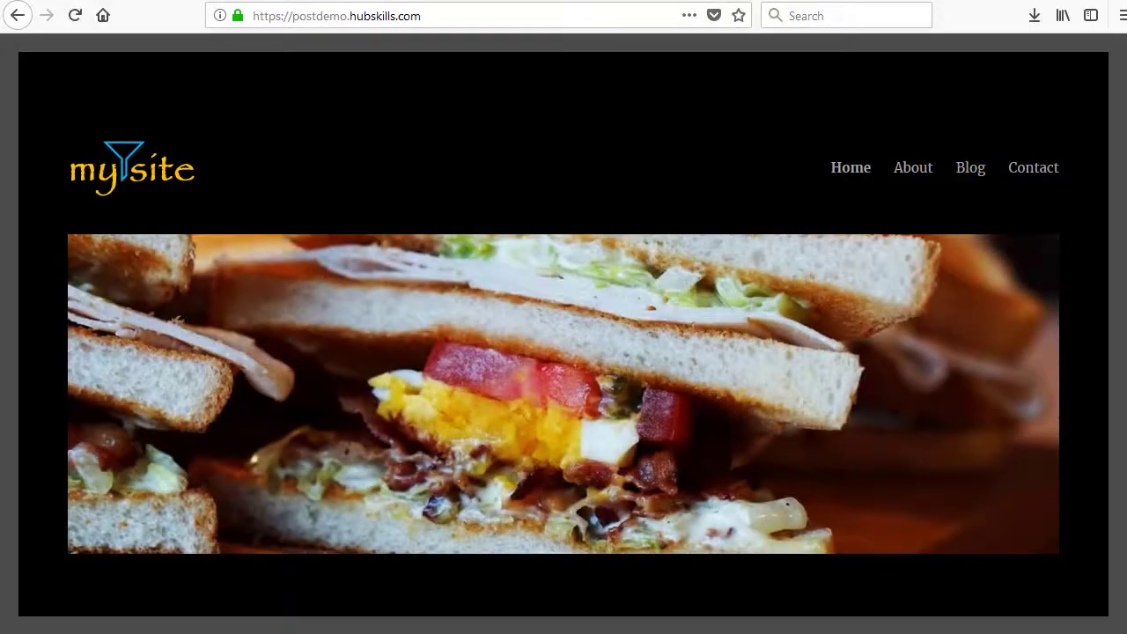
Step: Review the live home page from the header image down to the footer and back
scroll(563, 352, down, 5)
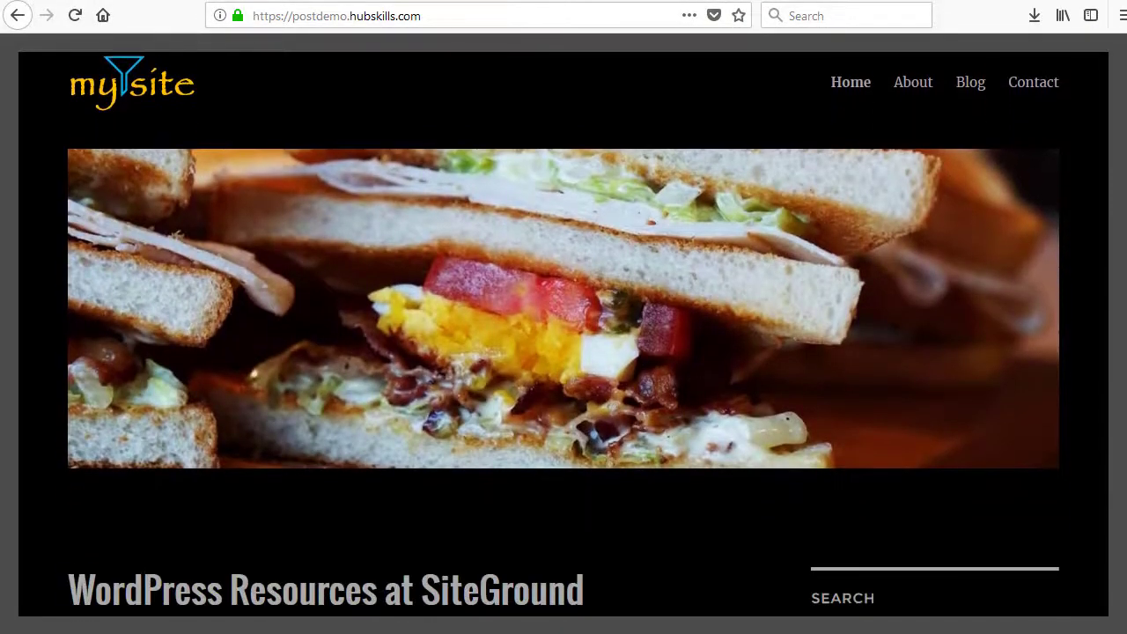
scroll(563, 353, down, 5)
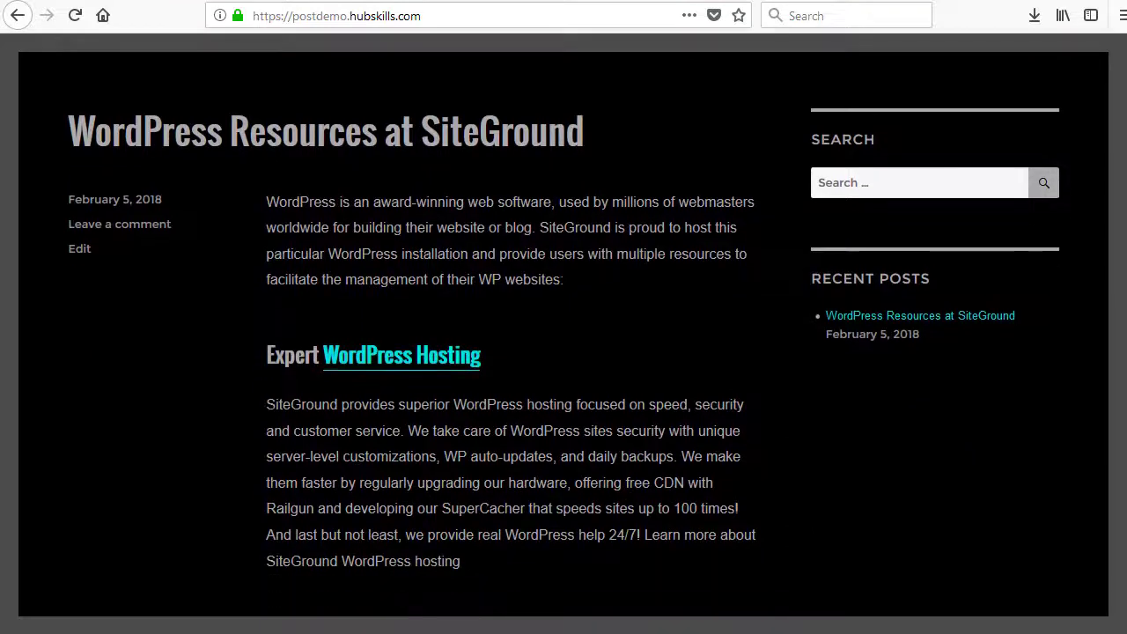
scroll(564, 352, down, 3)
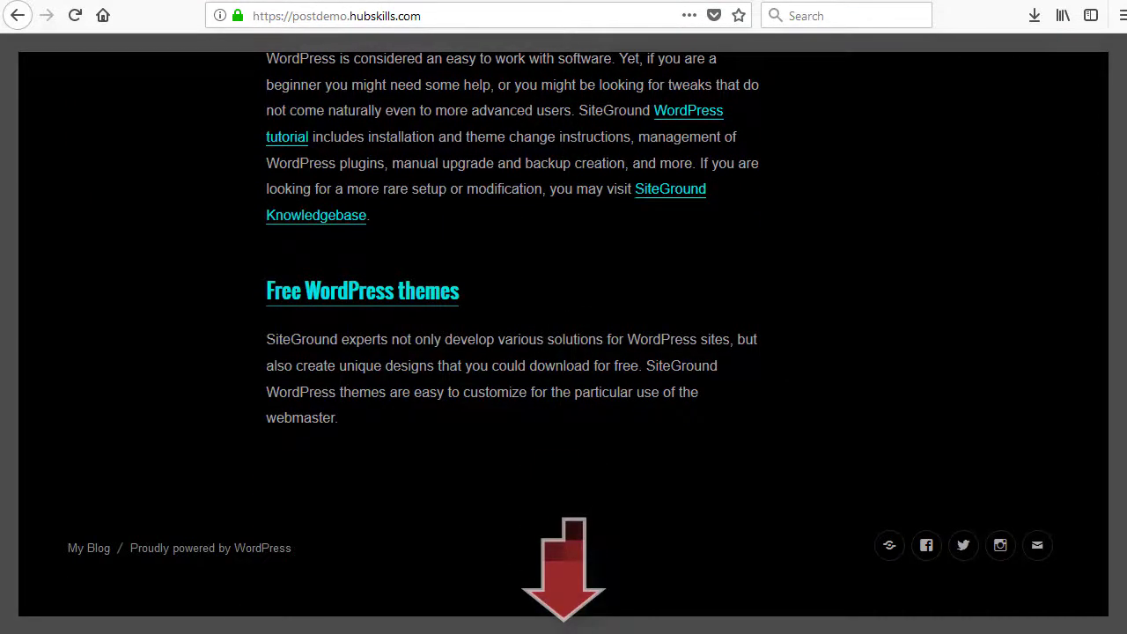
scroll(564, 352, up, 9)
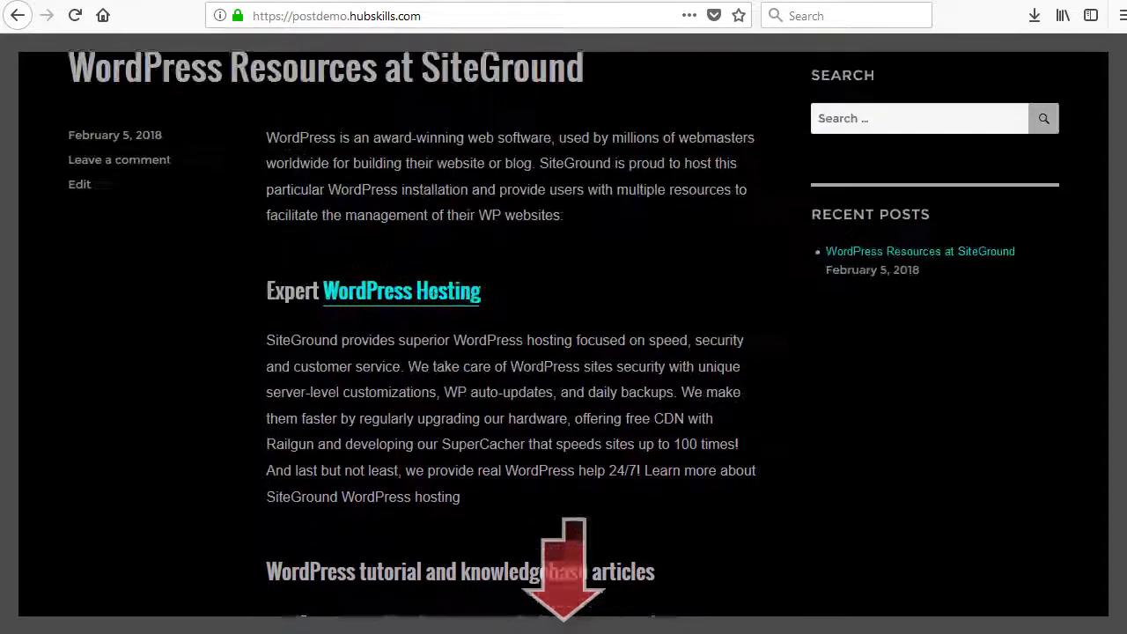
scroll(564, 353, up, 4)
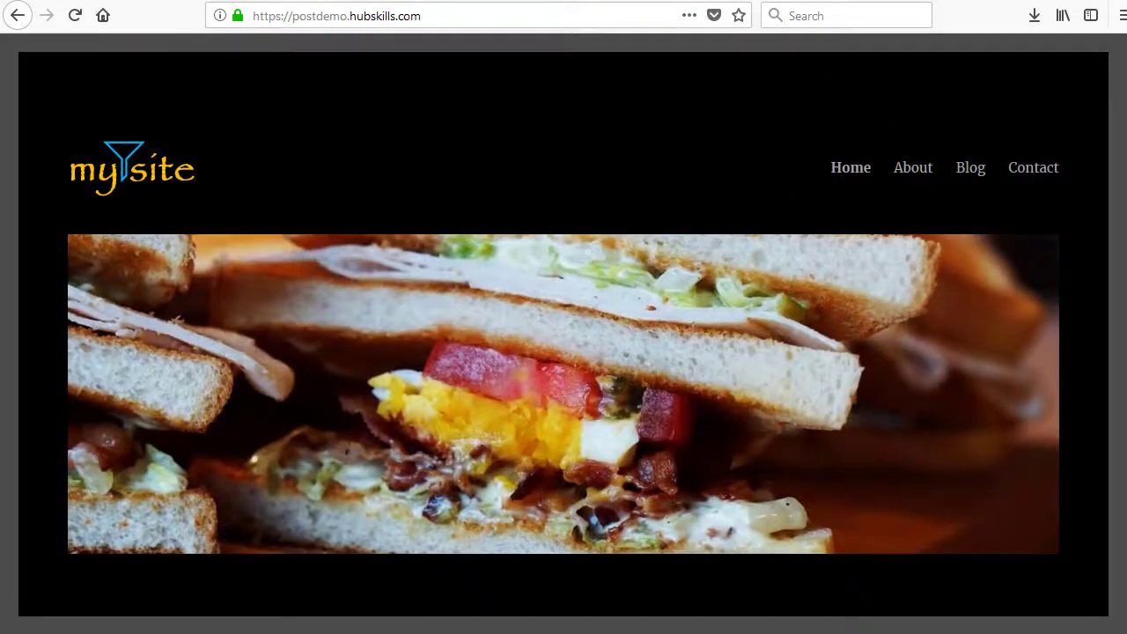